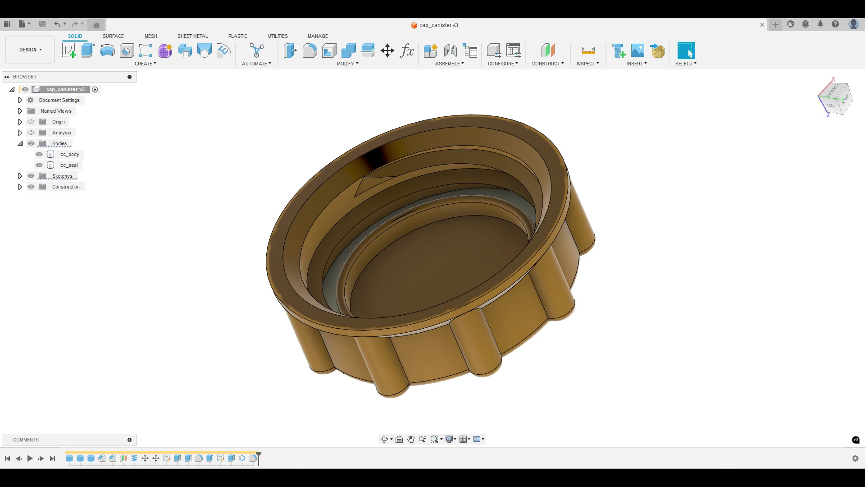
- Select the cc_body body, then clear the selection
left_click(472, 203)
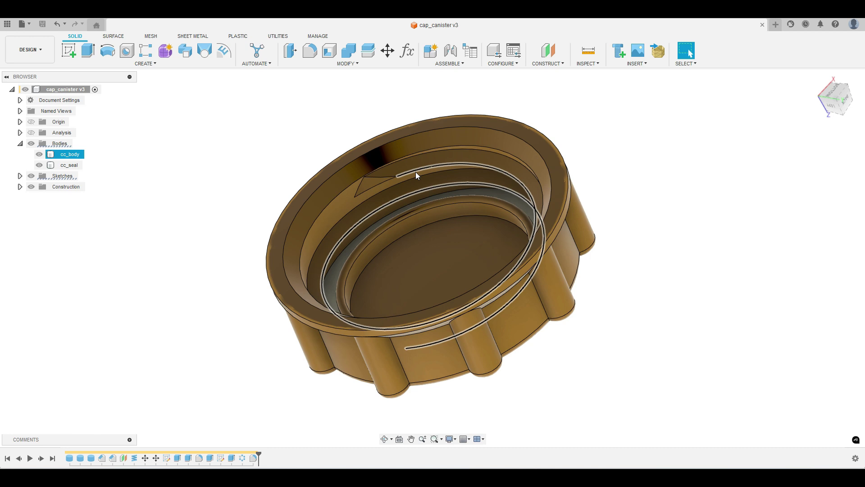
left_click(193, 357)
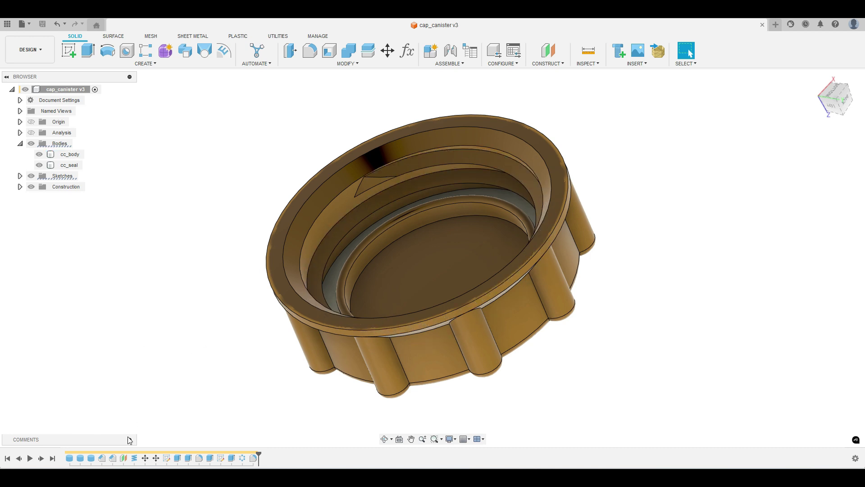
- Edit the thread Coil feature, changing its diameter from 55 mm to 56 mm
right_click(134, 460)
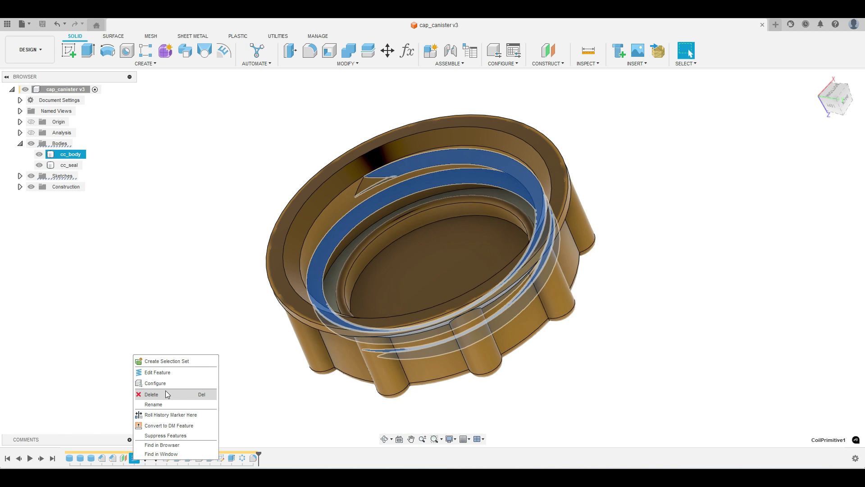
left_click(164, 373)
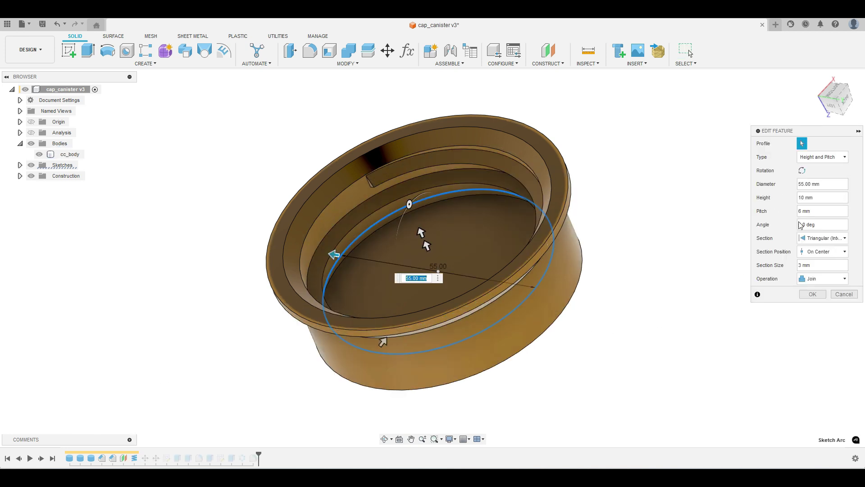
left_click(826, 184)
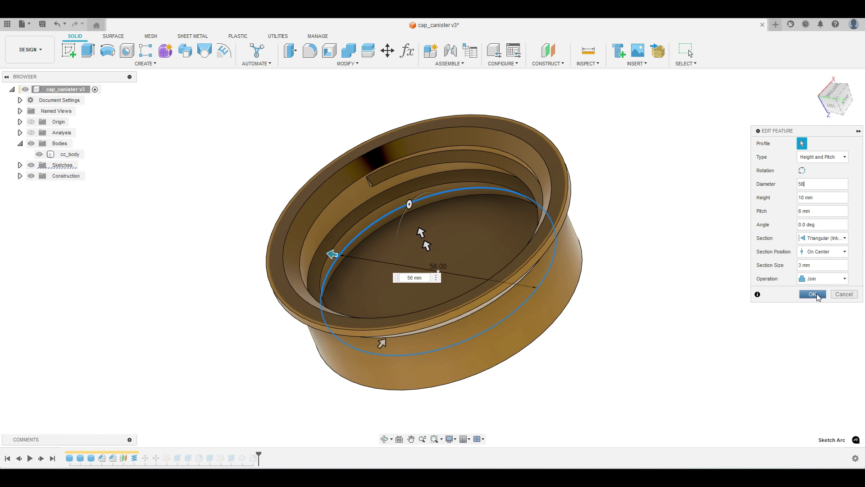
left_click(813, 294)
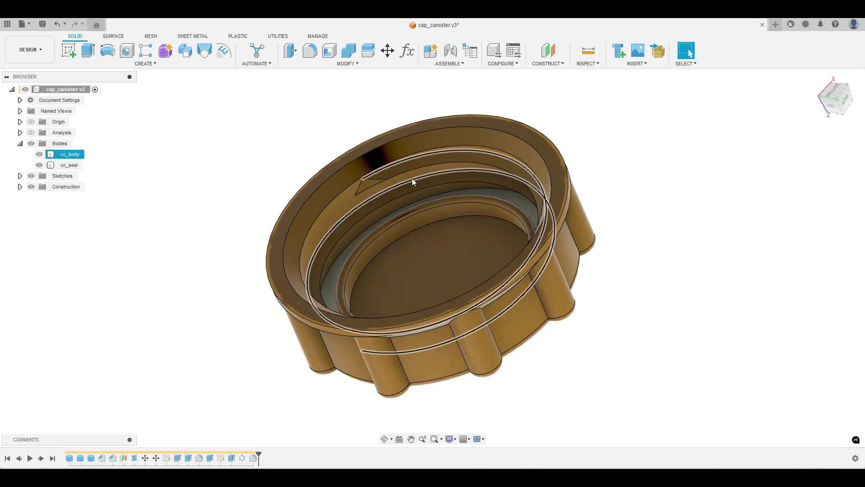
- Apply a 1 mm radius fillet to the internal thread's end edge
key("Escape")
left_click(315, 51)
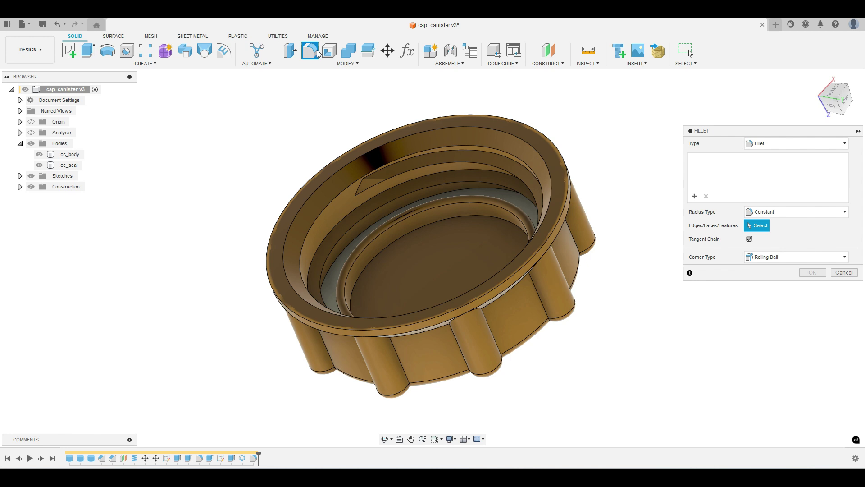
left_click(395, 178)
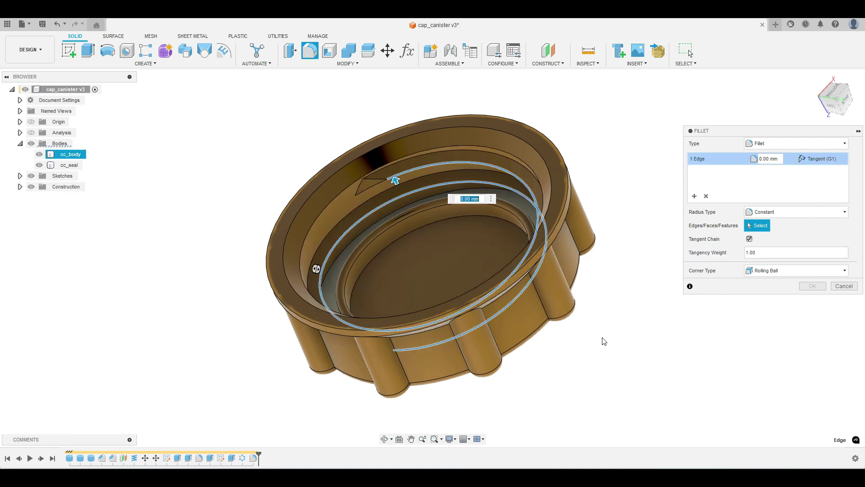
type("1")
key("Return")
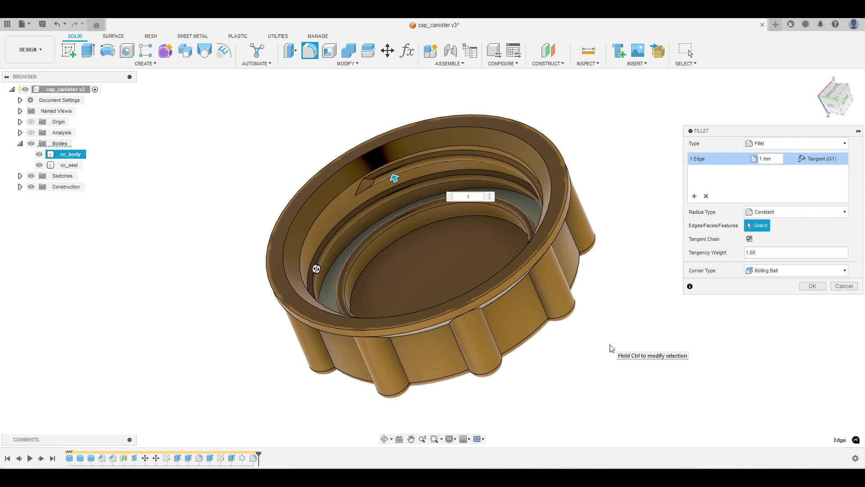
left_click(811, 286)
scroll(365, 175, "up", 8)
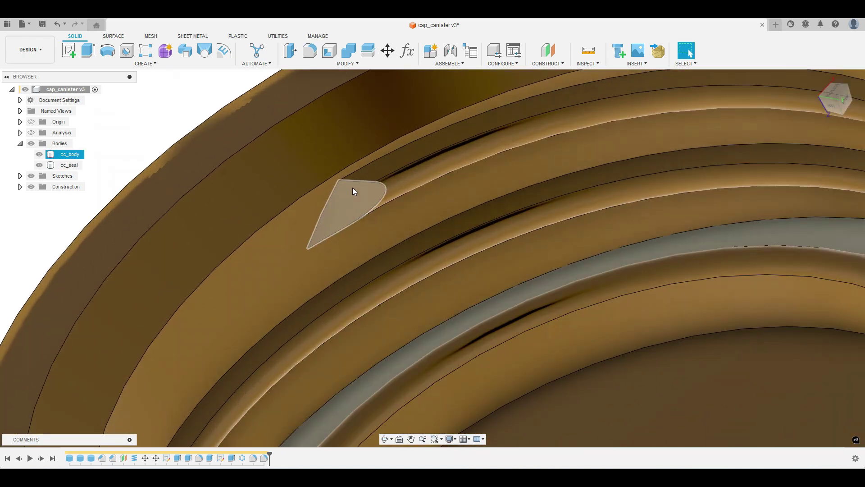
scroll(365, 198, "down", 10)
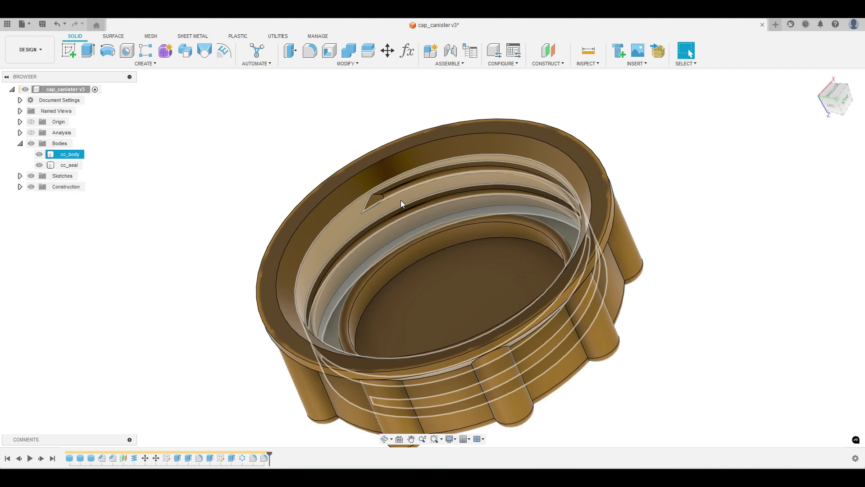
mouse_move(401, 201)
middle_mouse_down("shift")
mouse_move(427, 208)
mouse_move(403, 236)
mouse_move(444, 205)
mouse_move(439, 211)
mouse_move(399, 195)
mouse_move(354, 201)
mouse_move(367, 189)
mouse_move(412, 230)
mouse_move(388, 209)
middle_mouse_up("shift")
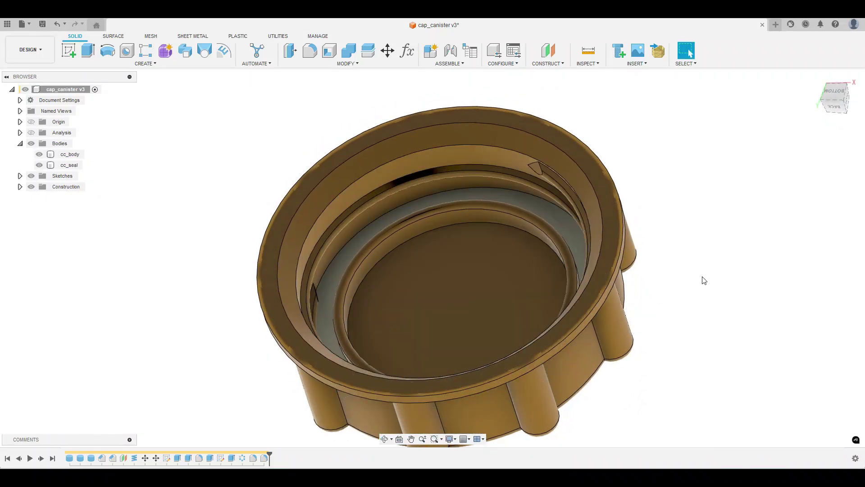
- Select cc_body and briefly open the body's material settings without changes
left_click(70, 154)
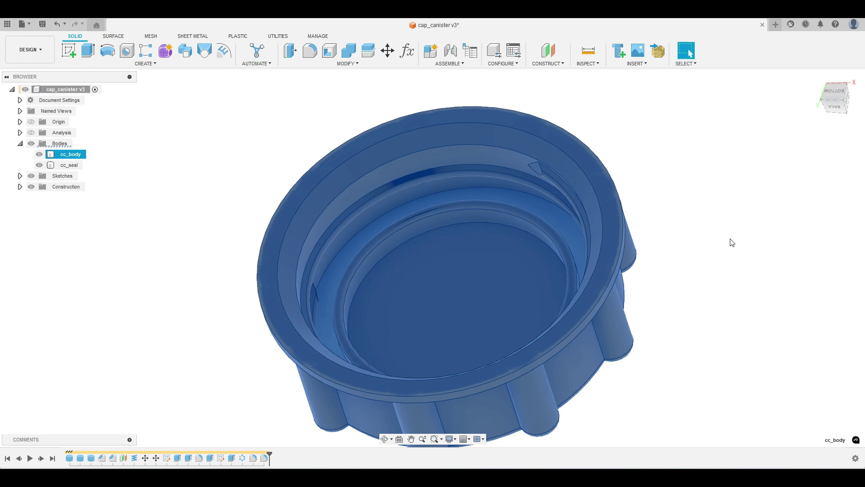
key("m")
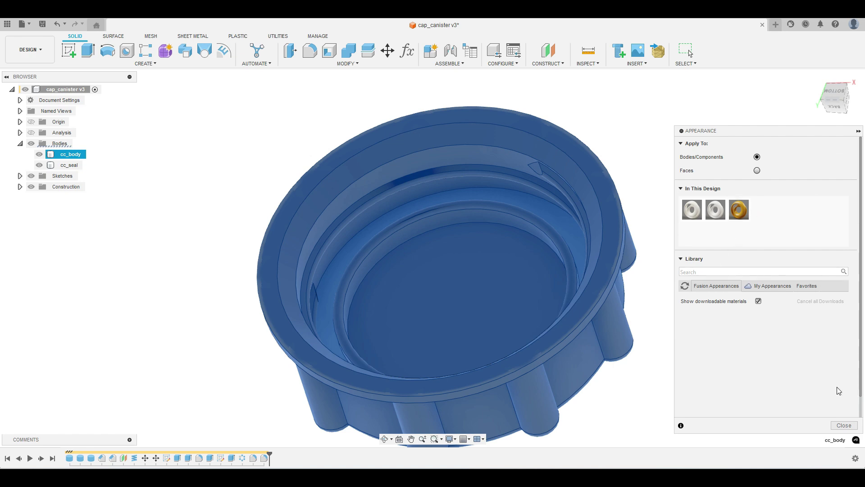
left_click(844, 425)
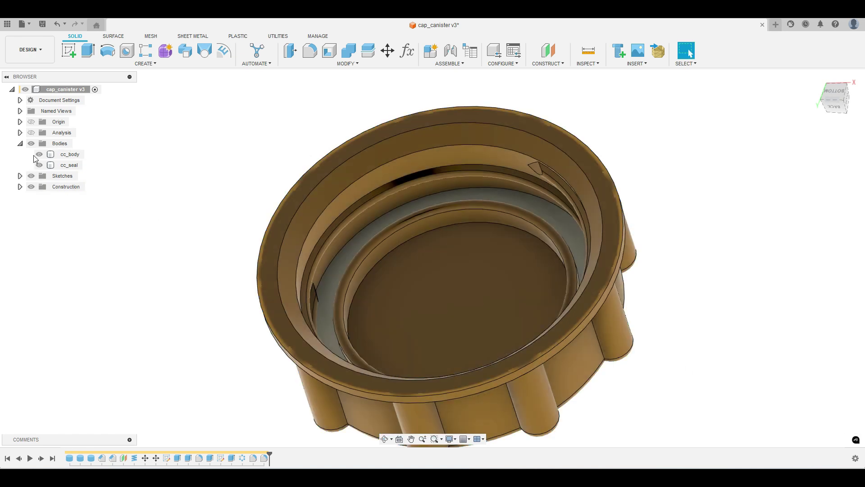
- Apply the Plastic library's Nylon 12 appearance to the cap body
left_click(67, 154)
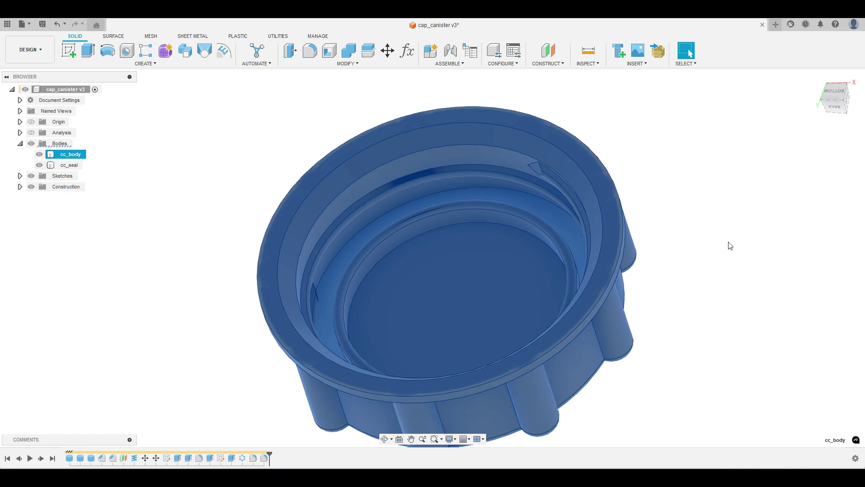
key("a")
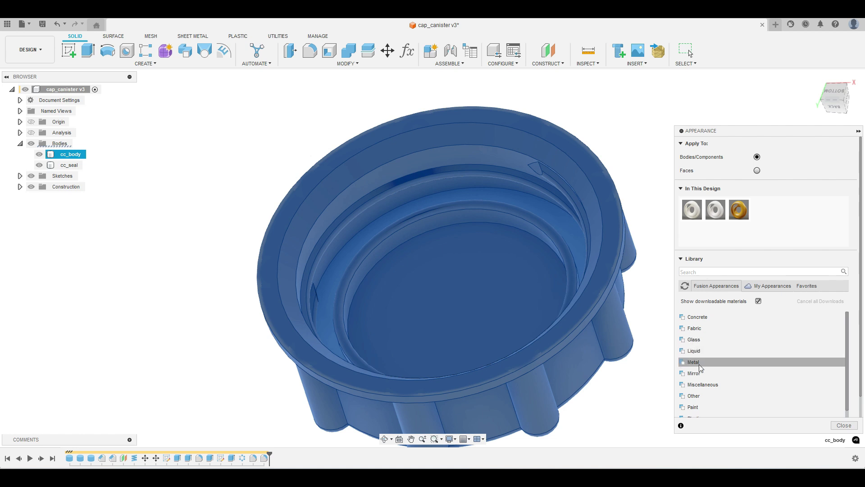
scroll(736, 363, "down", 3)
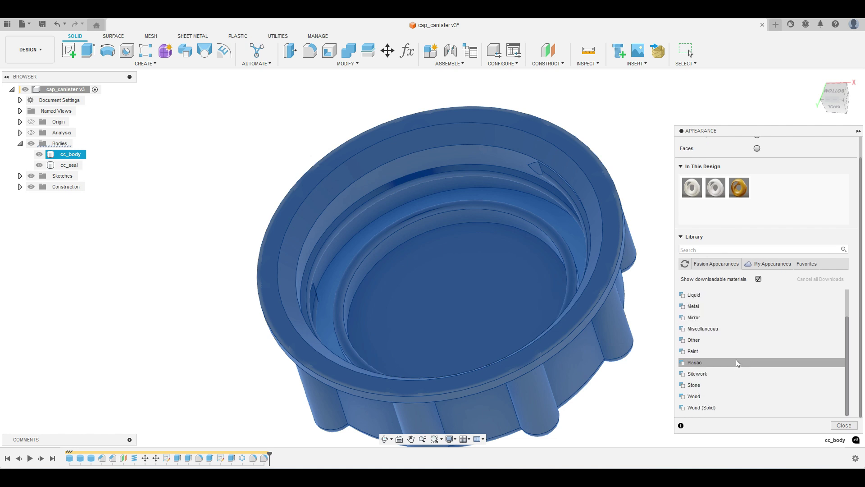
left_click(685, 367)
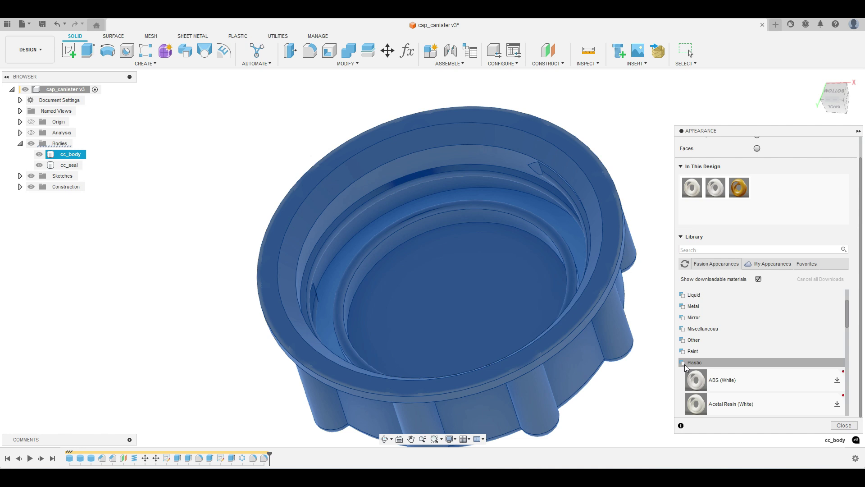
scroll(757, 377, "down", 3)
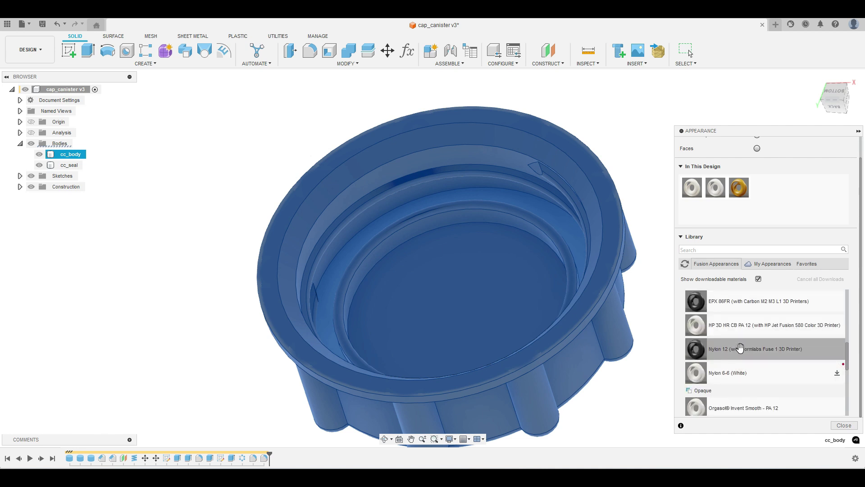
scroll(729, 358, "down", 3)
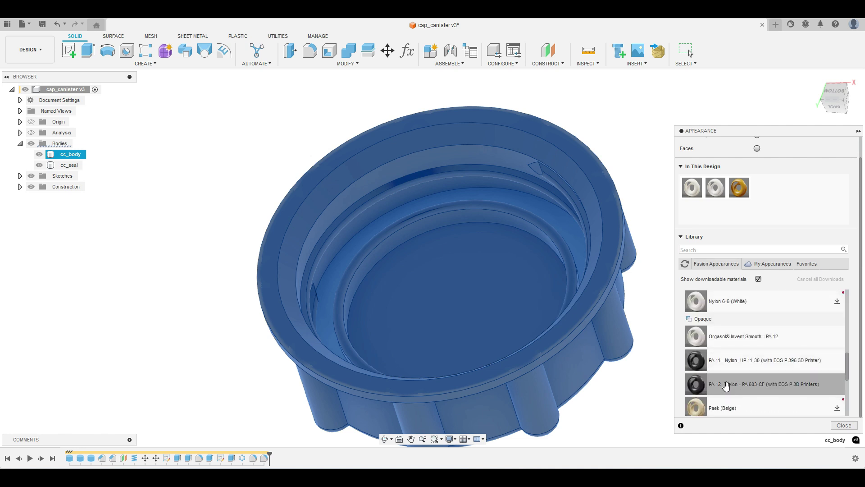
scroll(727, 374, "up", 3)
left_click_drag(723, 350, 586, 363)
- Orbit the cap to check its new black colour and close the Appearance panel
left_click(582, 241)
left_click(642, 97)
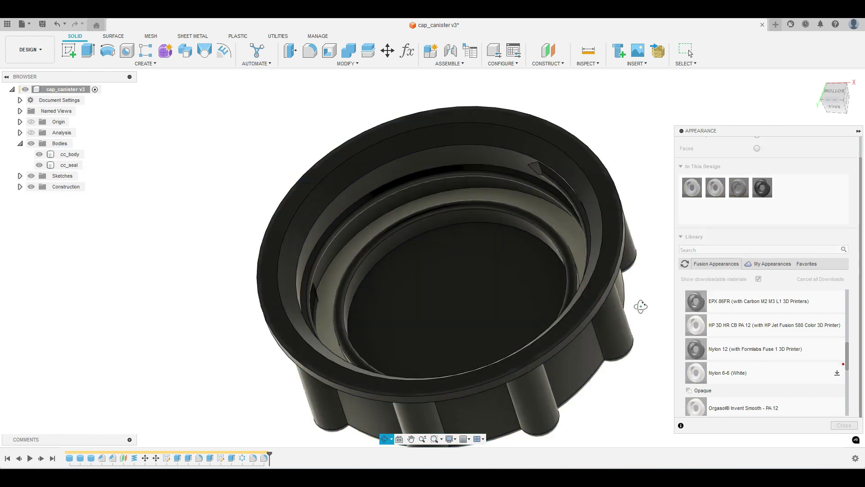
middle_click_drag(643, 305, 658, 326, "shift")
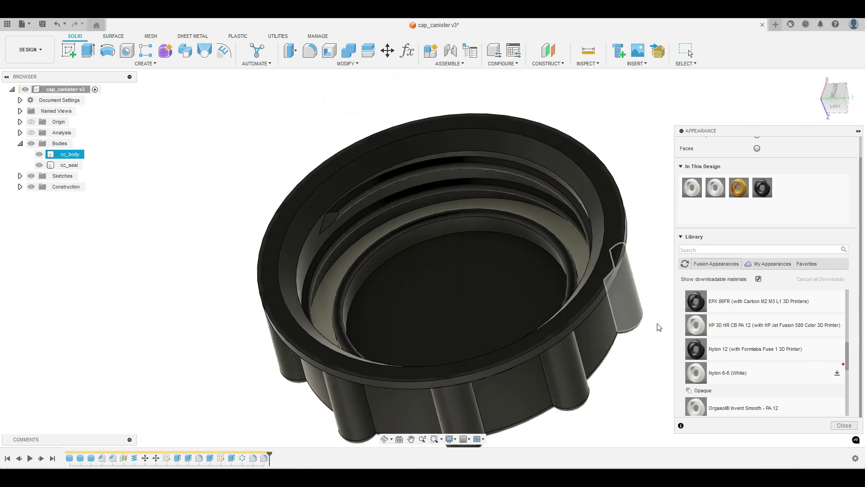
left_click(843, 425)
- Go to the Home view showing the section cut, then zoom in level on the seal groove
middle_click_drag(466, 288, 640, 216, "shift")
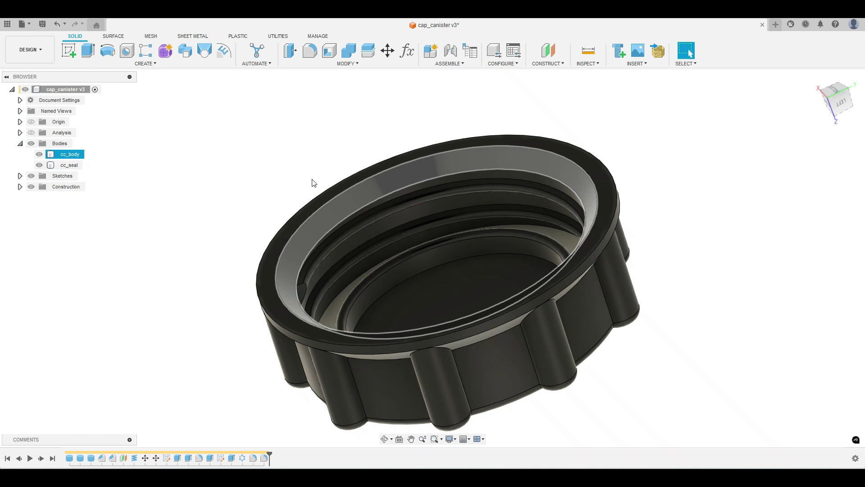
left_click(312, 180)
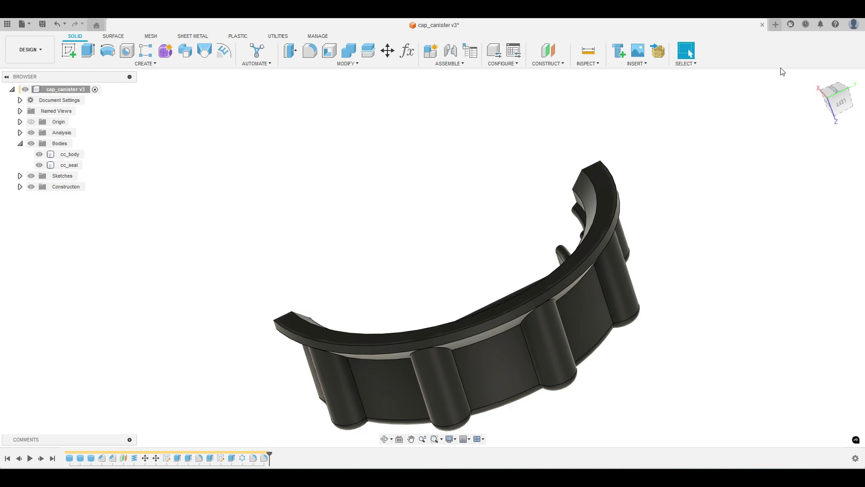
left_click(818, 80)
middle_click_drag(602, 162, 604, 109, "shift")
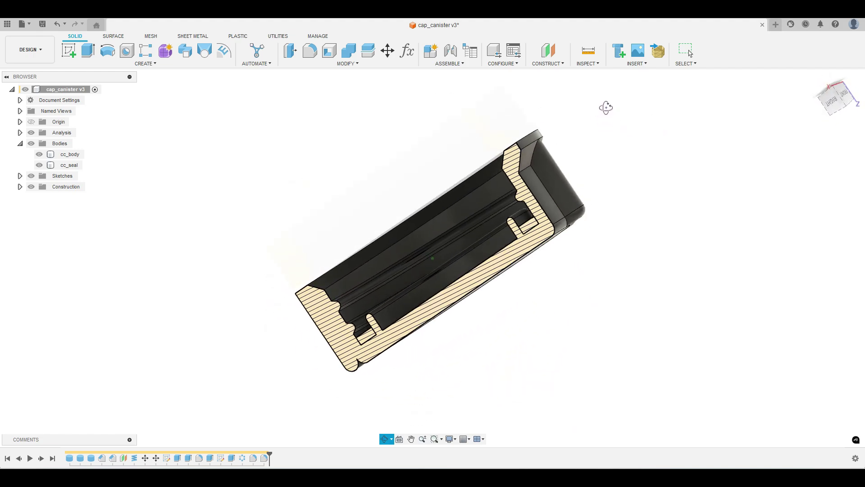
left_click(397, 247)
scroll(405, 243, "up", 3)
middle_click_drag(405, 244, 410, 303, "shift")
- Edit the seal's Extrude3 feature, reducing its distance from 2 mm to 1.2 mm
left_click(342, 416)
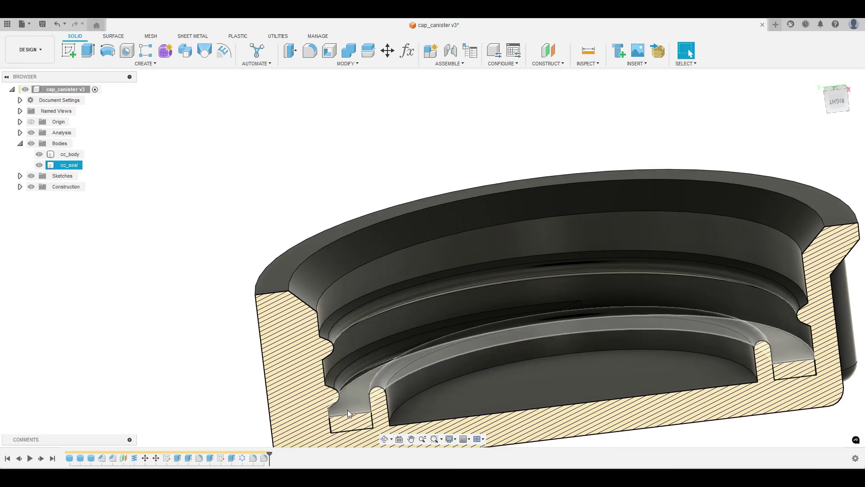
left_click(348, 413)
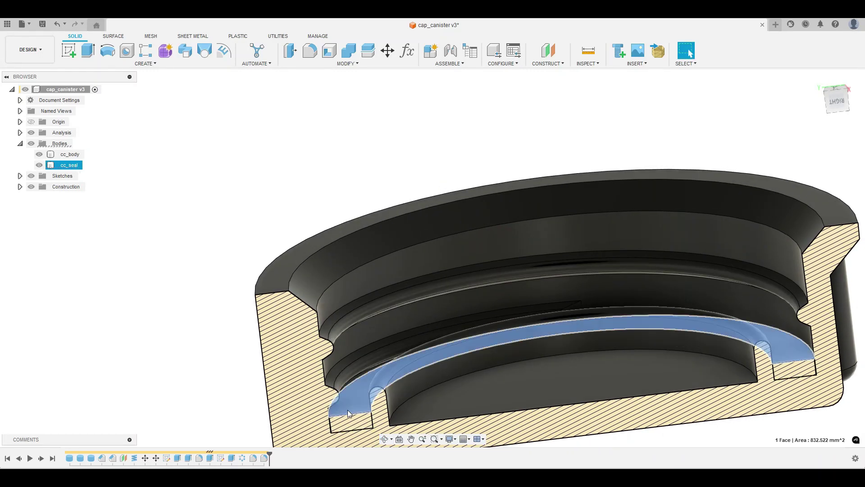
right_click(209, 460)
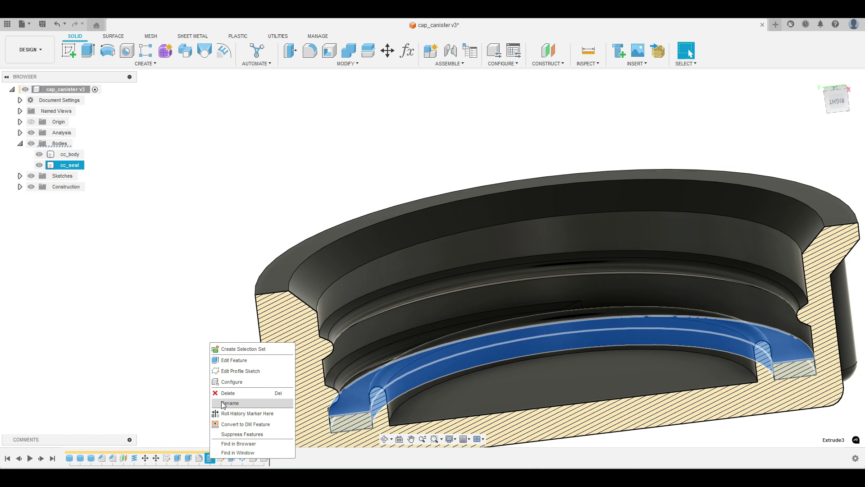
left_click(229, 363)
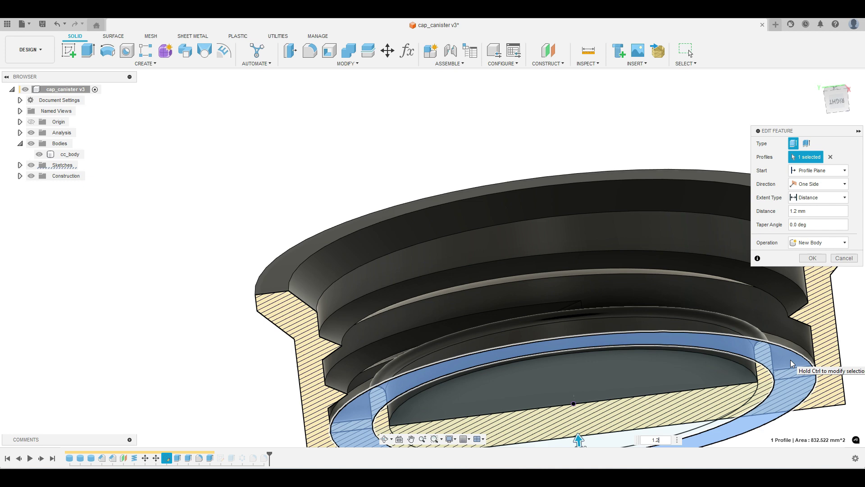
key("Return")
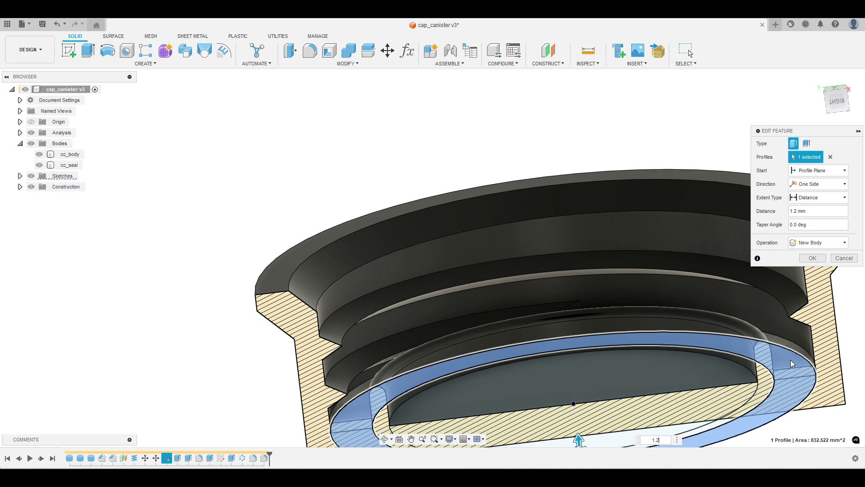
left_click(754, 351)
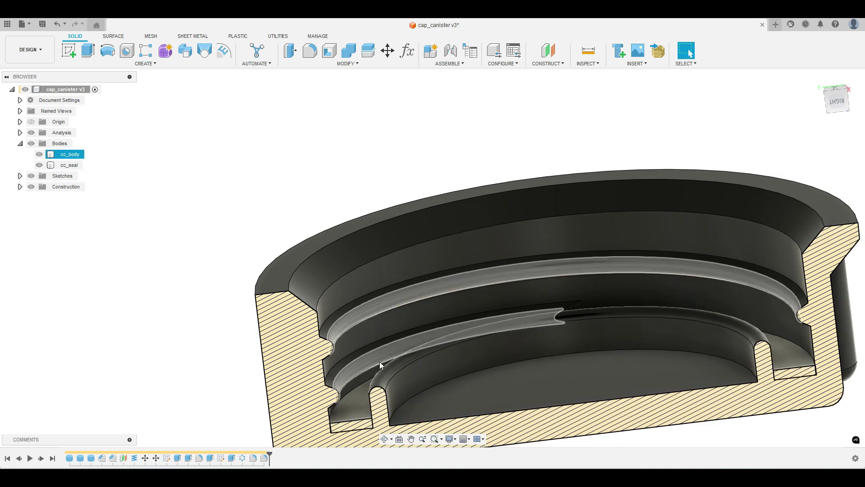
- Hide the section analysis in the Browser and select the cap body
key("Escape")
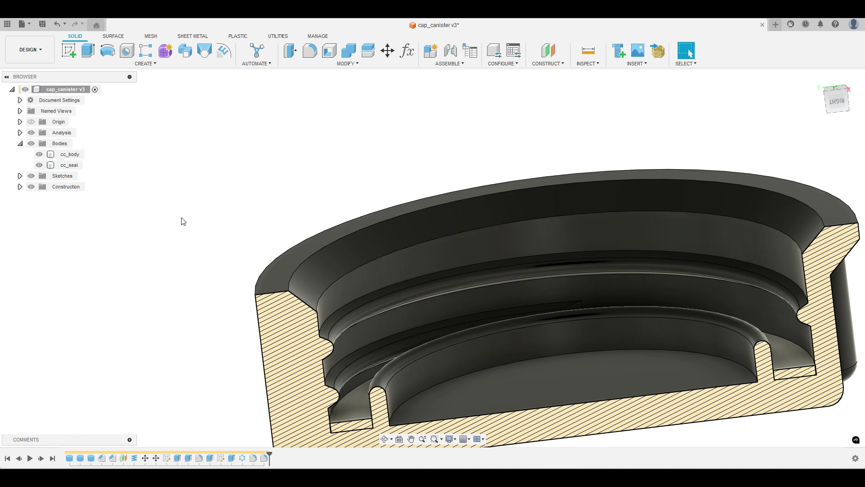
left_click(32, 132)
left_click(432, 268)
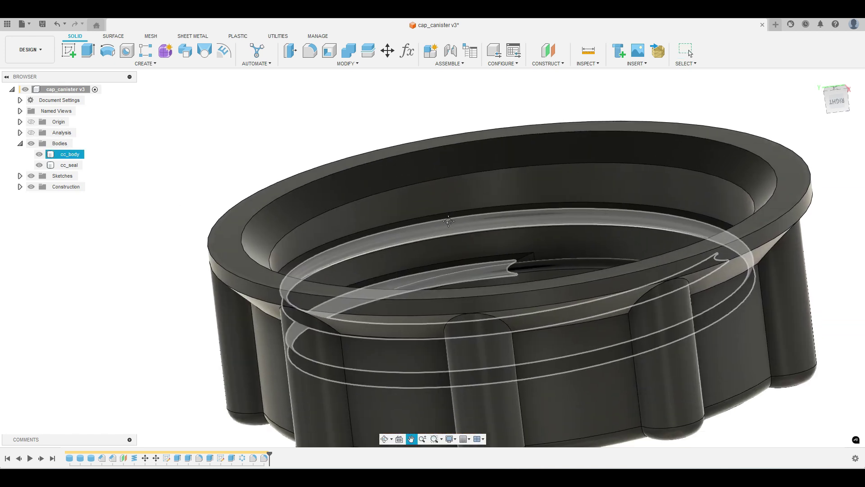
- Orbit and zoom to inspect the thread and seal ring inside the cap, then deselect
middle_click_drag(448, 221, 590, 216, "shift")
scroll(580, 198, "down", 3)
scroll(582, 207, "up", 8)
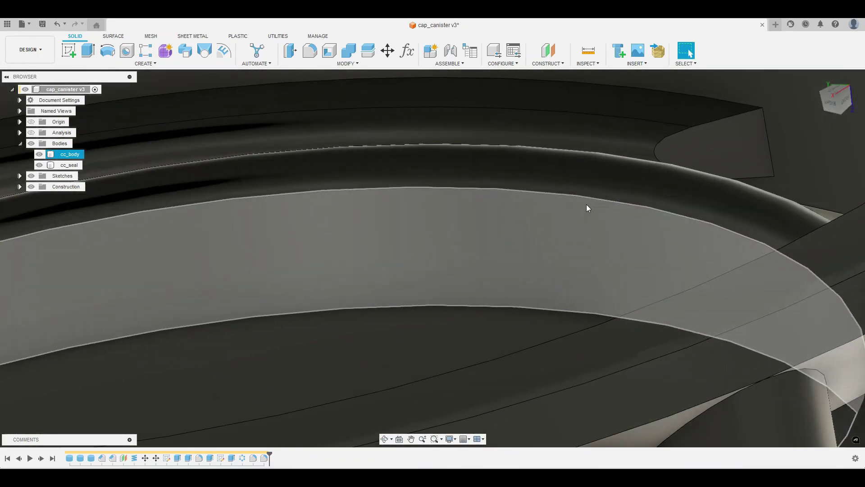
scroll(587, 207, "down", 8)
middle_click_drag(589, 205, 405, 252, "shift")
left_click(680, 56)
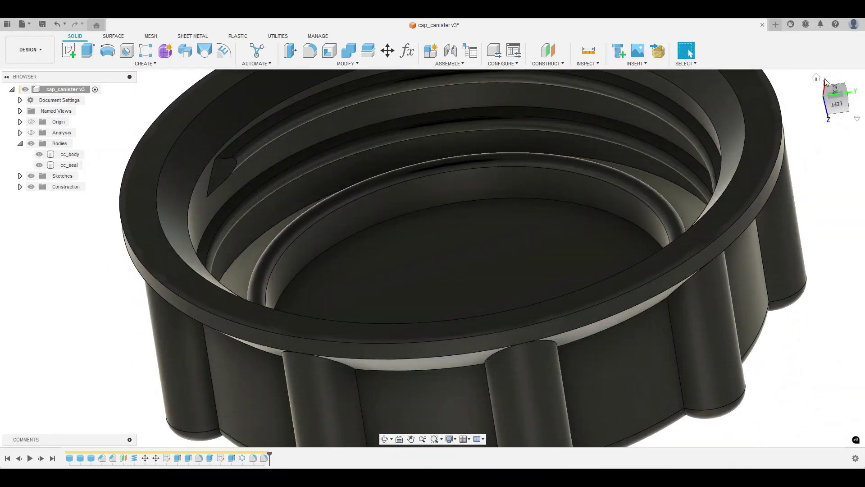
left_click(816, 78)
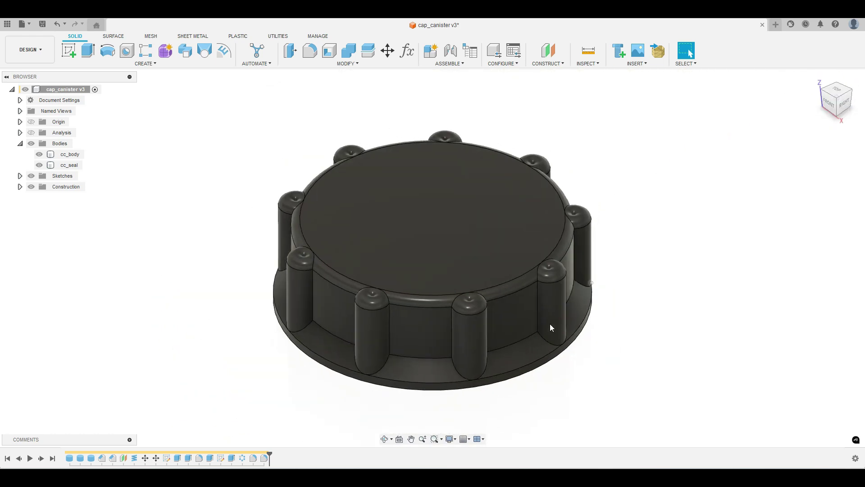
left_click(549, 324)
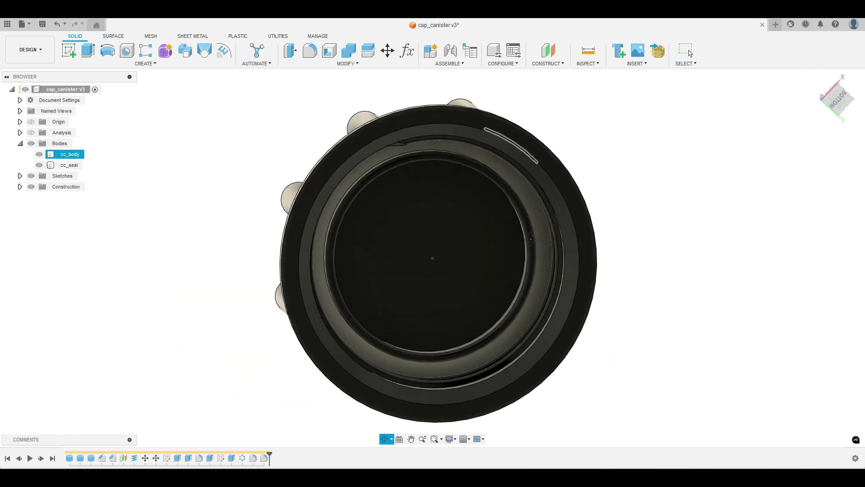
middle_click_drag(530, 239, 536, 207, "shift")
key("Escape")
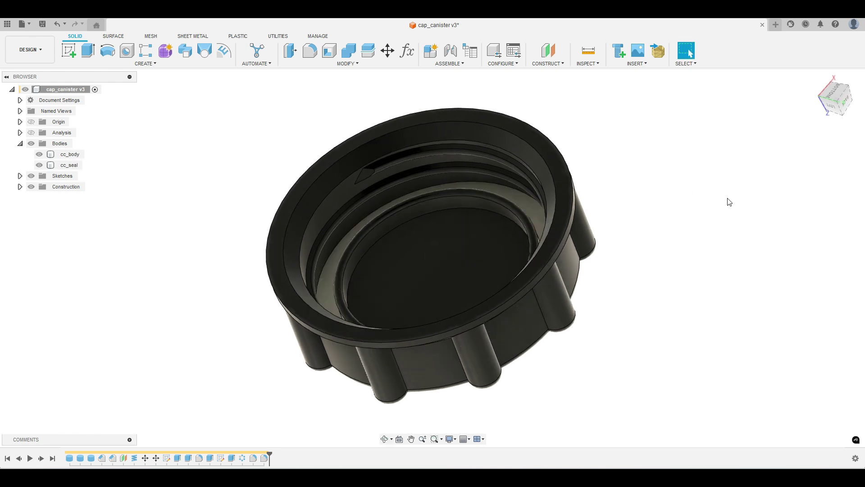
left_click(580, 275)
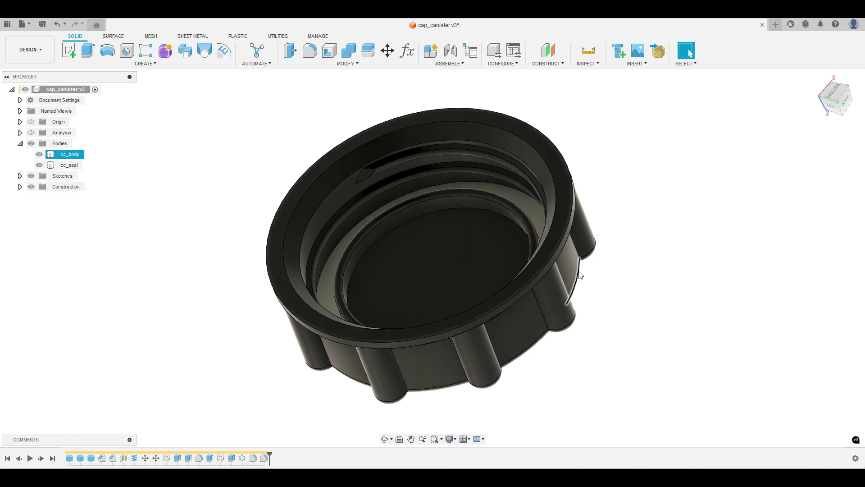
left_click(597, 265)
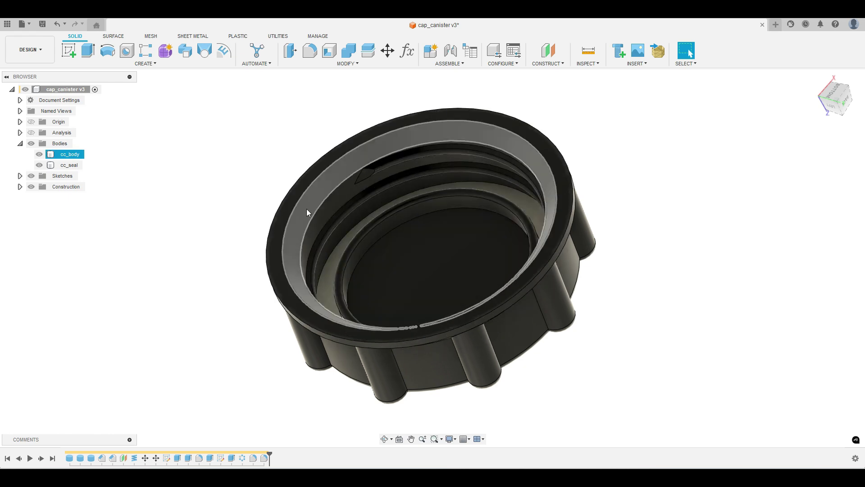
key("Escape")
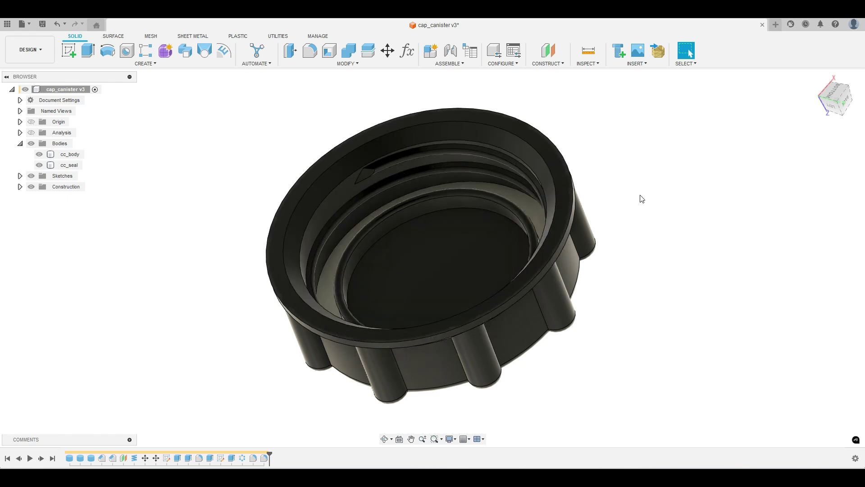